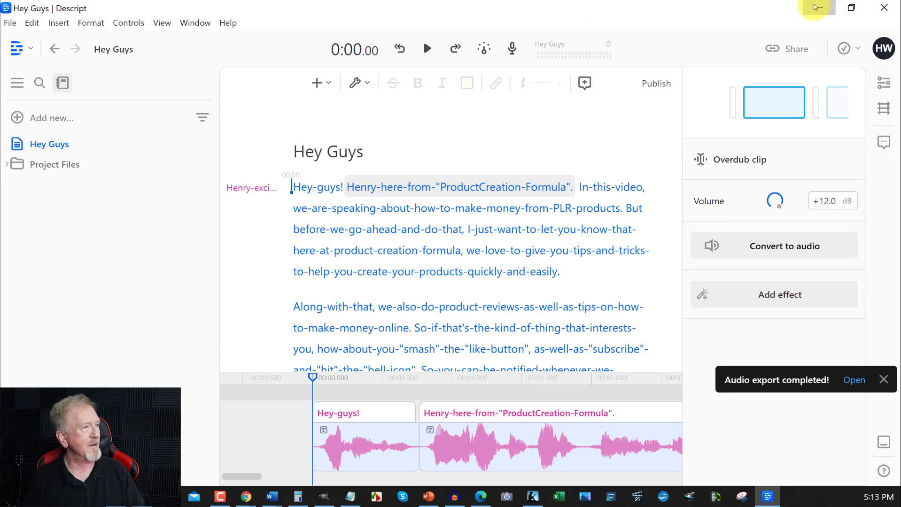
# - Minimize the Descript editor and scroll the descript.com homepage past testimonials to the customer logo wall
pyautogui.click(817, 7)
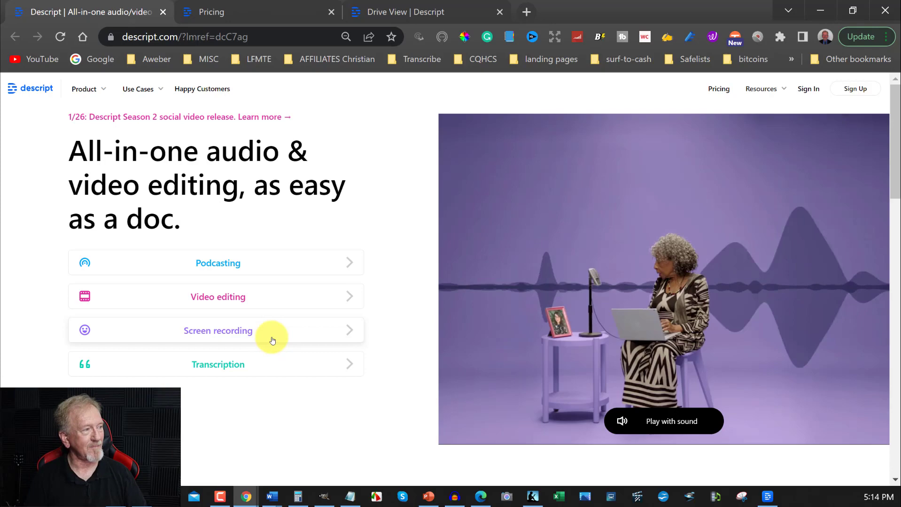
pyautogui.scroll(-6, 391, 154)
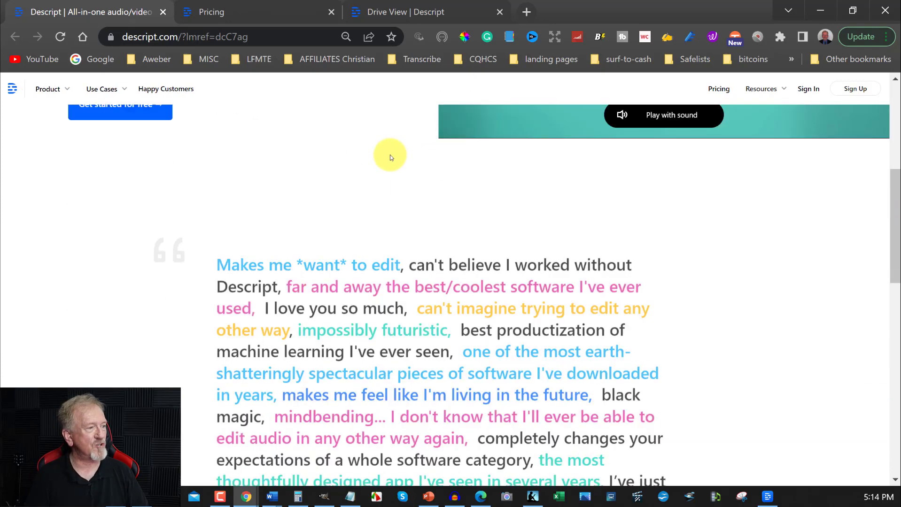
pyautogui.scroll(-3, 390, 157)
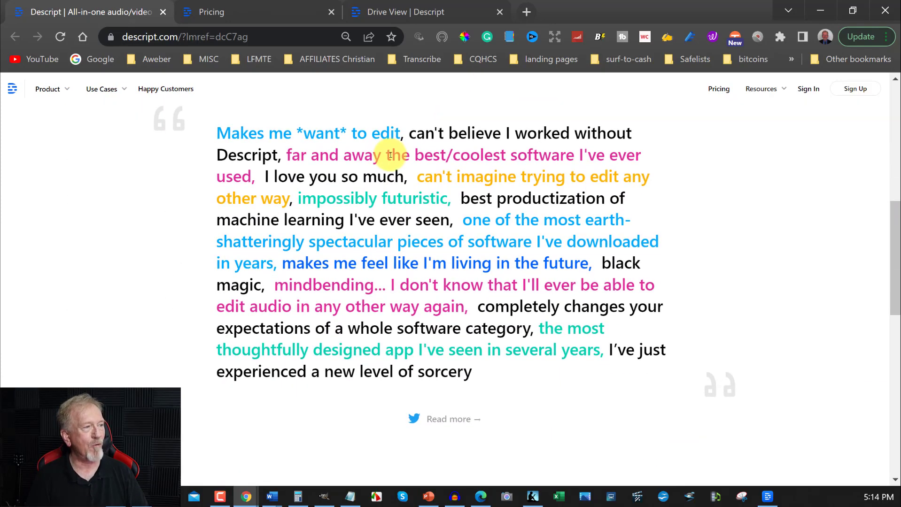
pyautogui.scroll(-9, 390, 154)
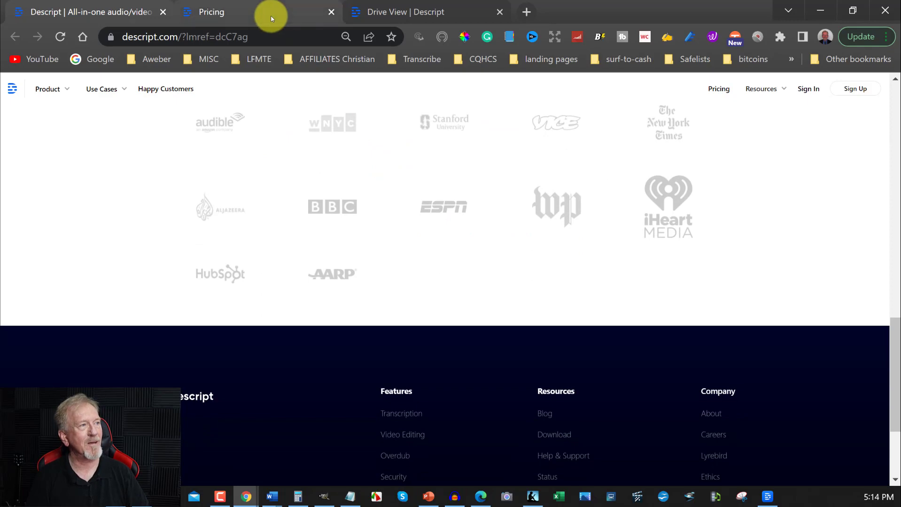
# - Open Descript's pricing page and switch the plans to annual billing
pyautogui.click(271, 19)
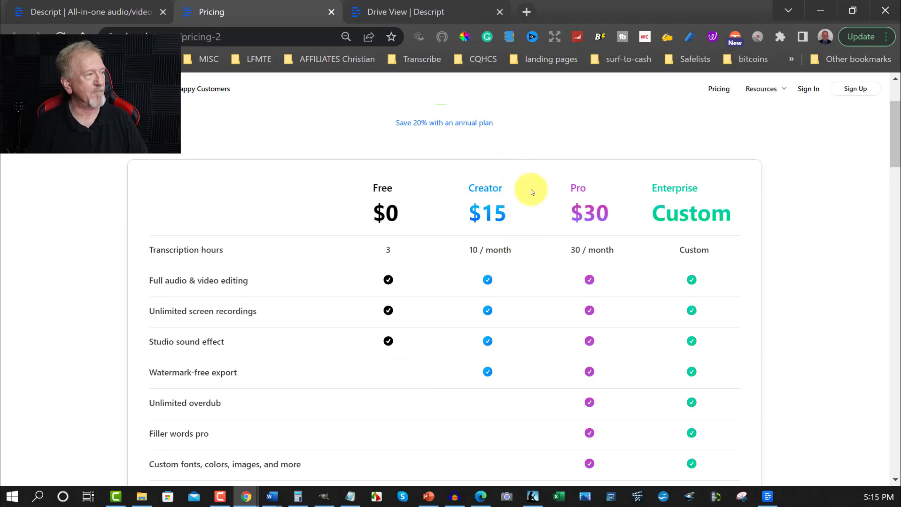
pyautogui.scroll(2, 529, 188)
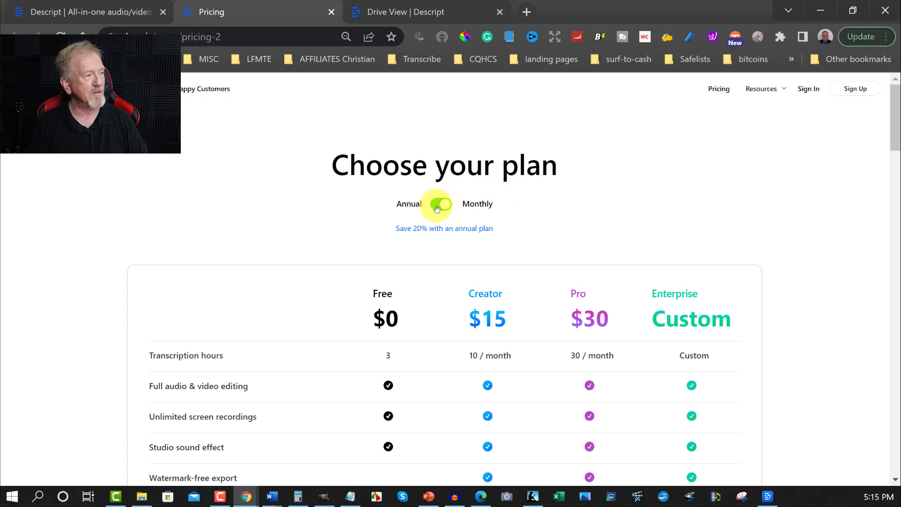
pyautogui.click(437, 207)
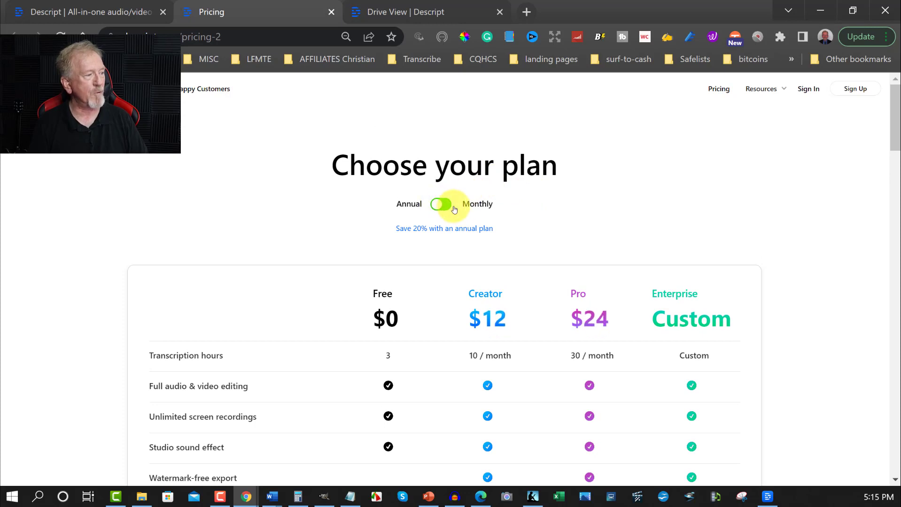
# - Highlight the Pro plan's $24 annual price
pyautogui.scroll(-3, 523, 205)
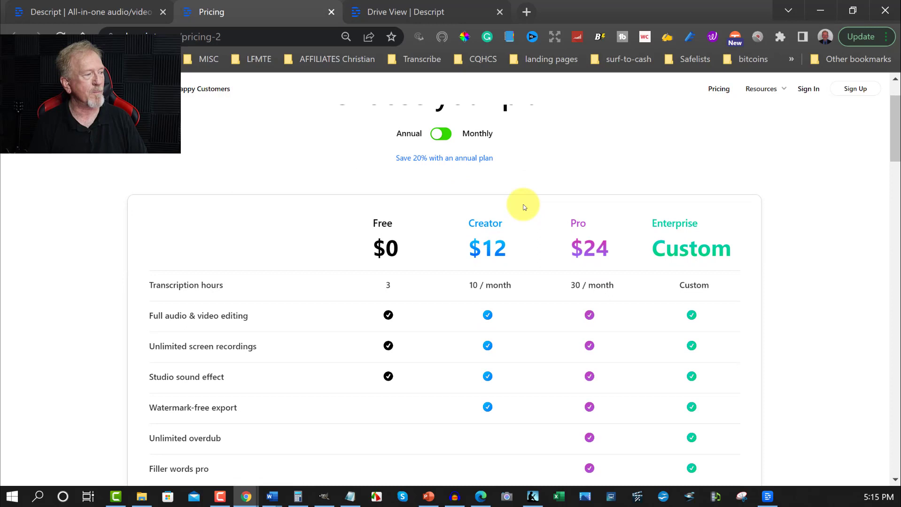
pyautogui.scroll(2, 522, 204)
pyautogui.scroll(-2, 519, 203)
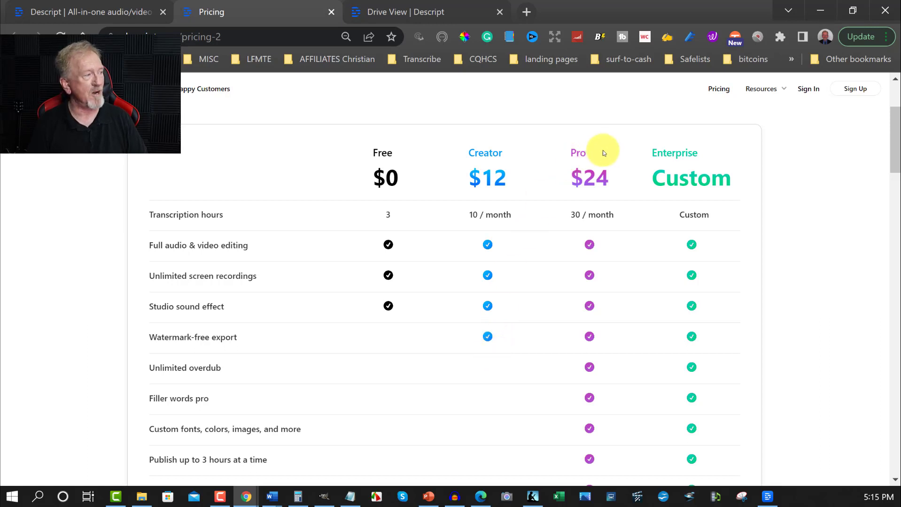
pyautogui.moveTo(569, 176); pyautogui.dragTo(609, 173)
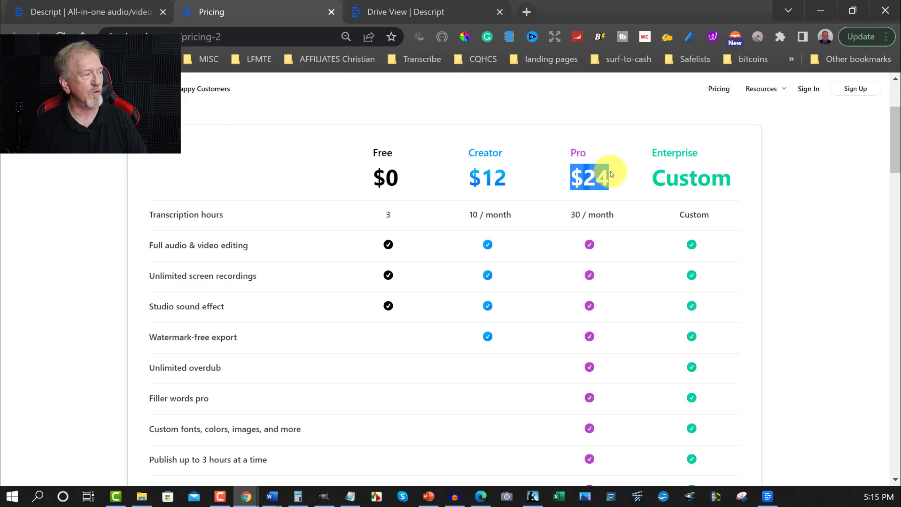
pyautogui.scroll(2, 610, 172)
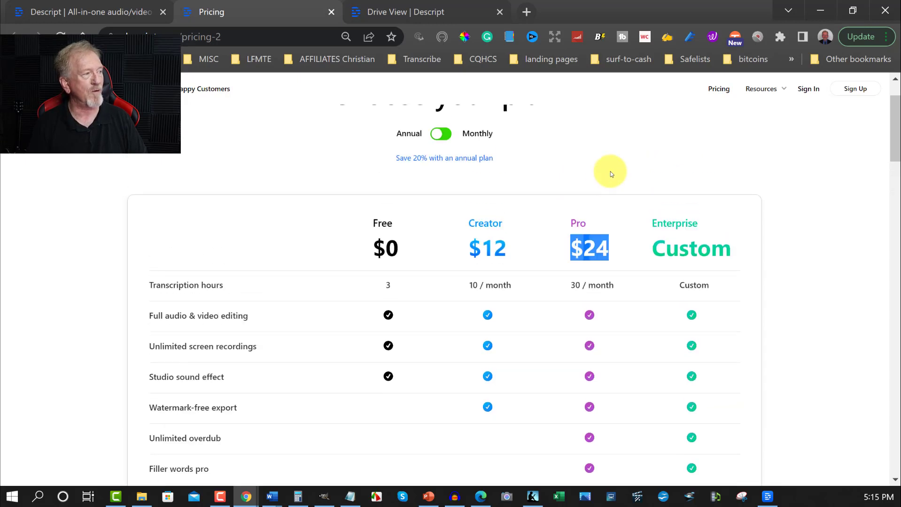
# - Switch the pricing back to monthly billing and look over the plans
pyautogui.click(445, 136)
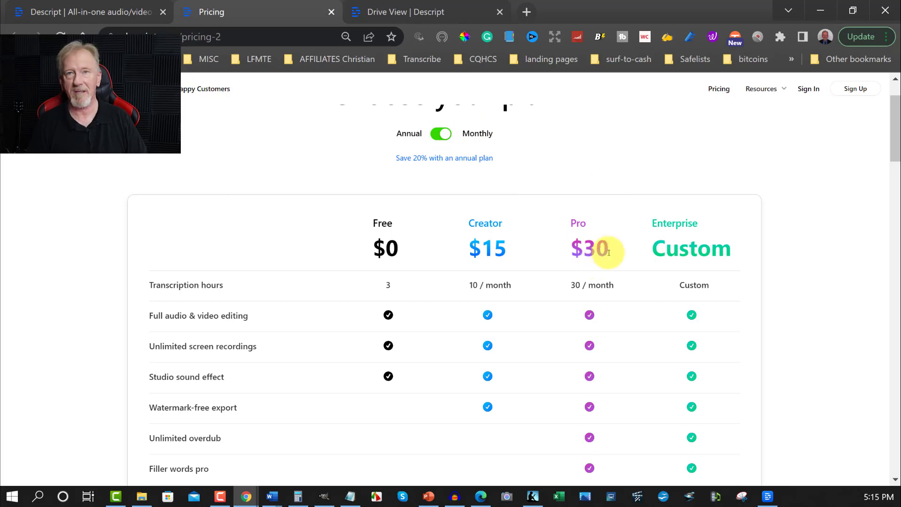
pyautogui.scroll(-2, 616, 238)
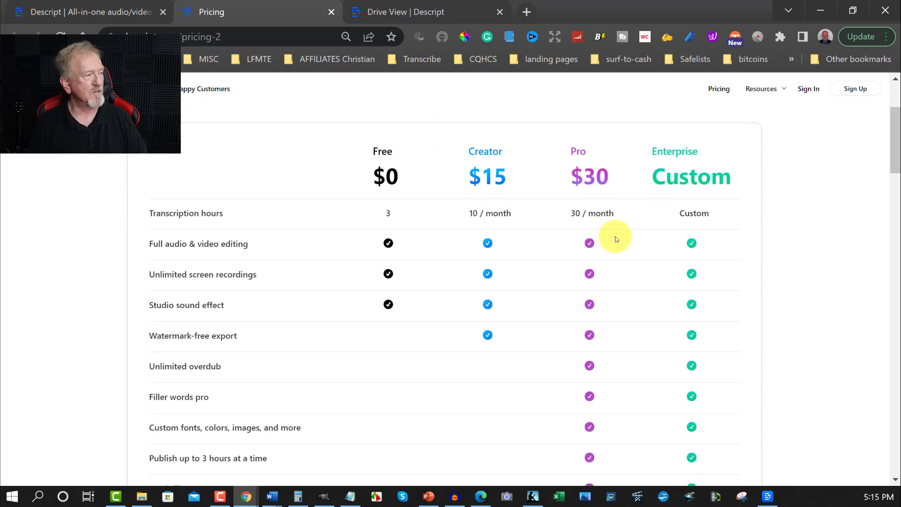
pyautogui.scroll(-2, 615, 237)
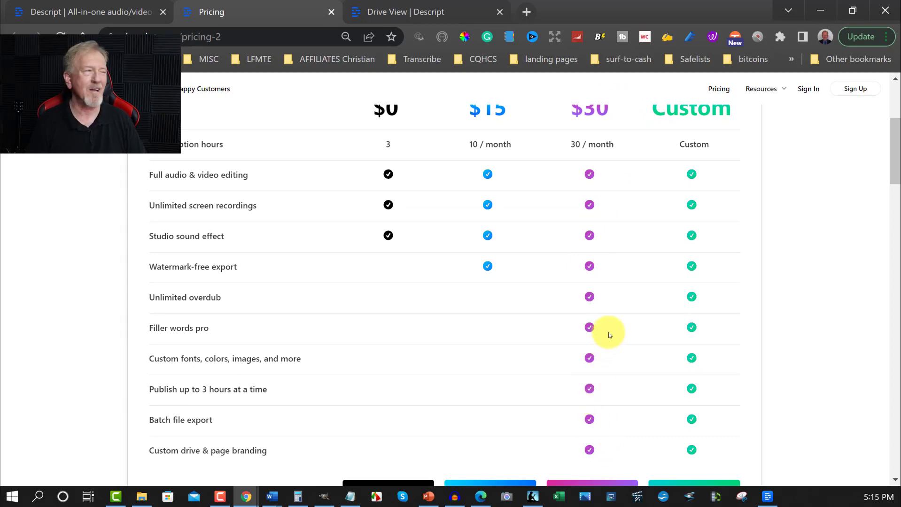
pyautogui.scroll(2, 609, 329)
pyautogui.scroll(3, 608, 330)
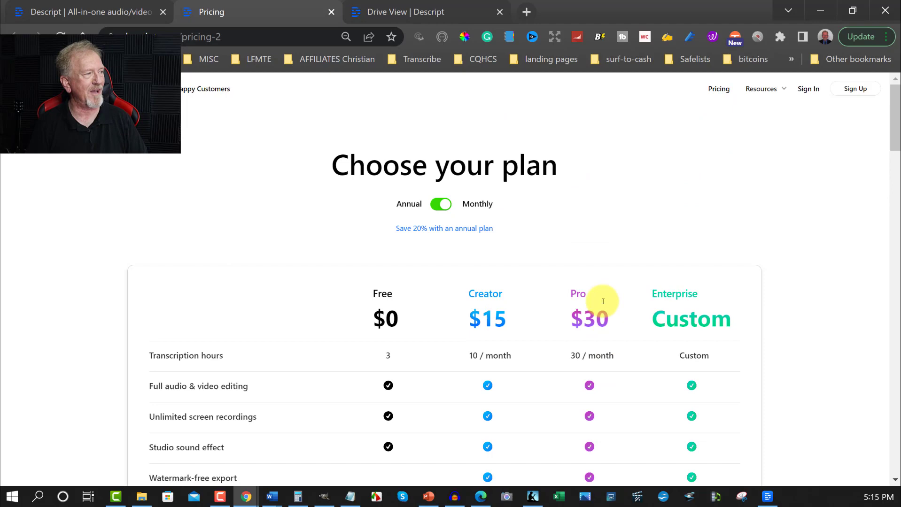
# - Show annual prices again and compare the plans
pyautogui.click(440, 206)
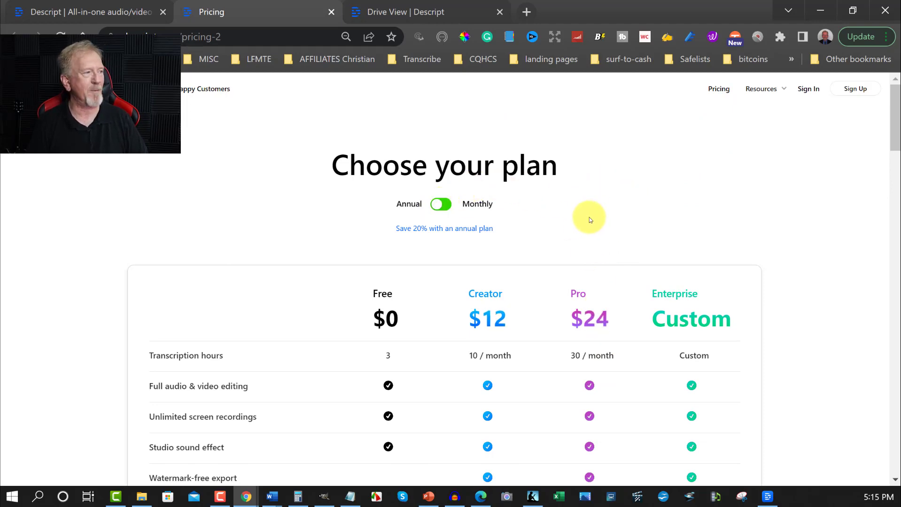
pyautogui.scroll(-2, 606, 254)
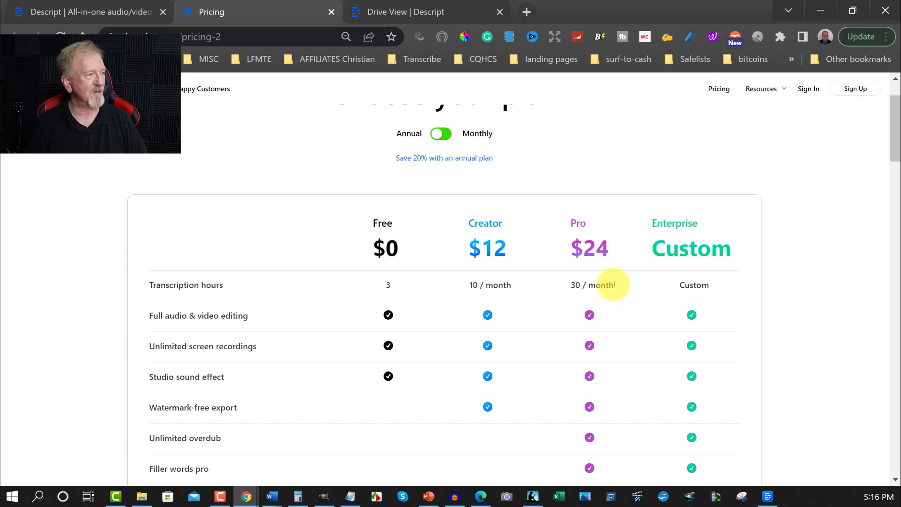
pyautogui.scroll(-7, 615, 282)
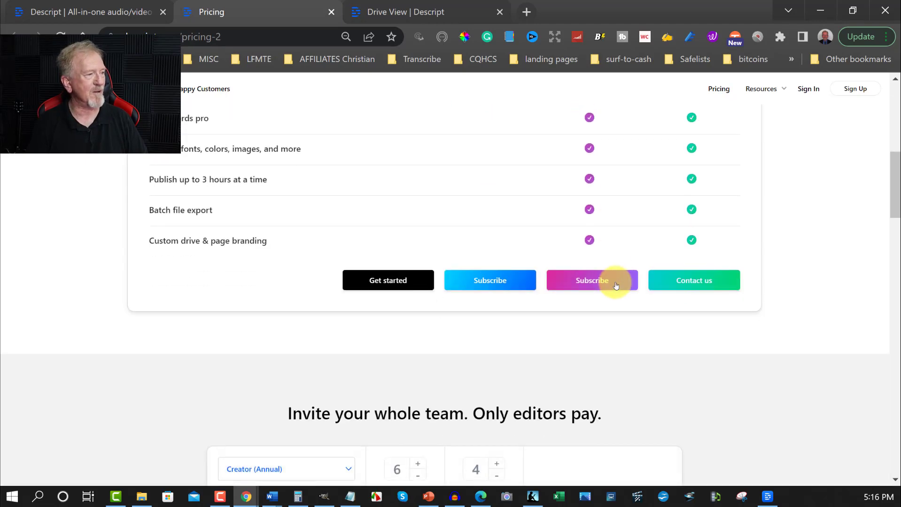
pyautogui.scroll(4, 615, 282)
pyautogui.scroll(2, 616, 284)
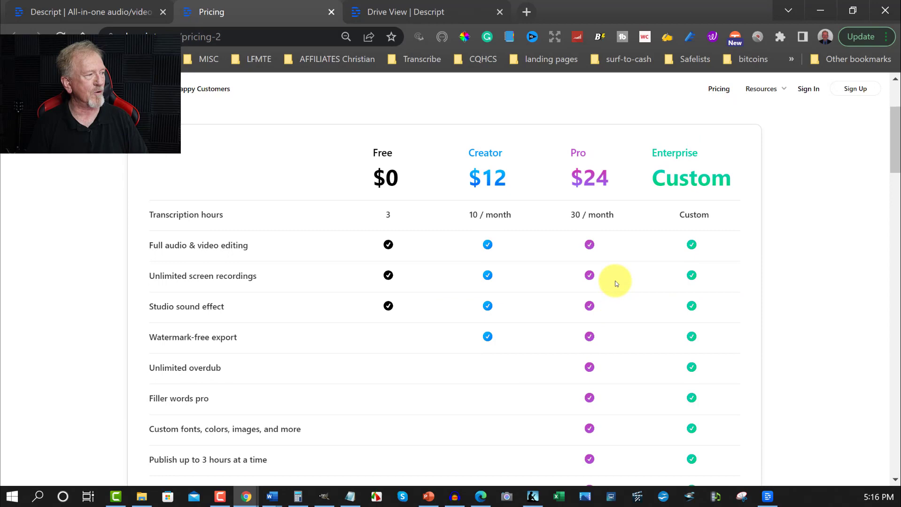
pyautogui.scroll(-2, 616, 284)
pyautogui.scroll(6, 616, 283)
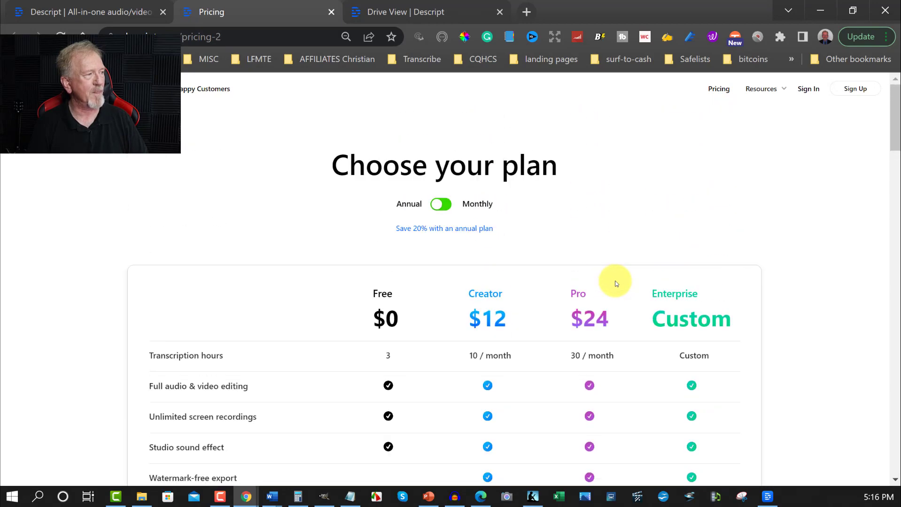
# - Return to monthly prices, with Creator at $15 and Pro at $30
pyautogui.click(444, 206)
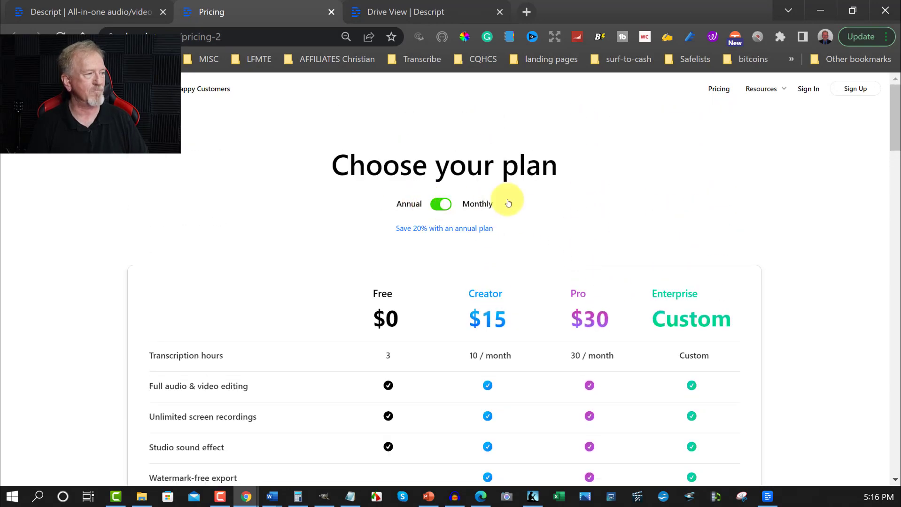
pyautogui.scroll(-6, 613, 217)
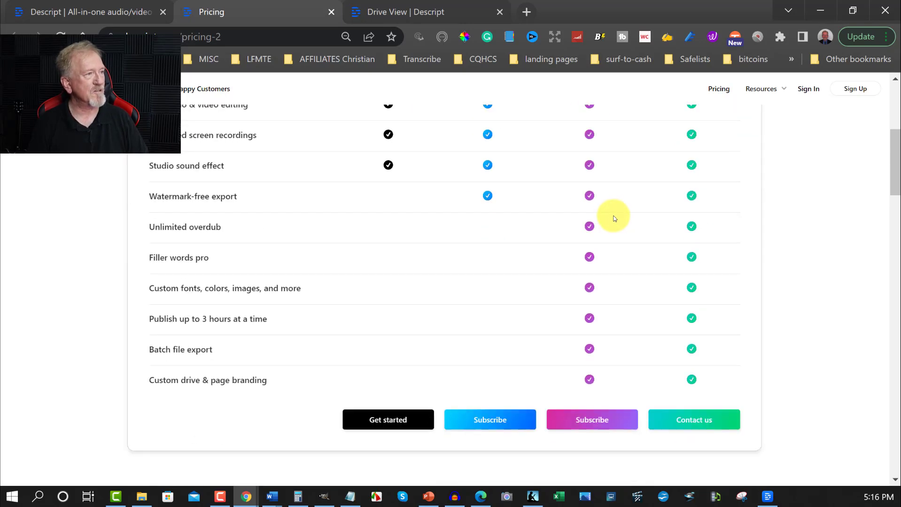
pyautogui.scroll(6, 614, 218)
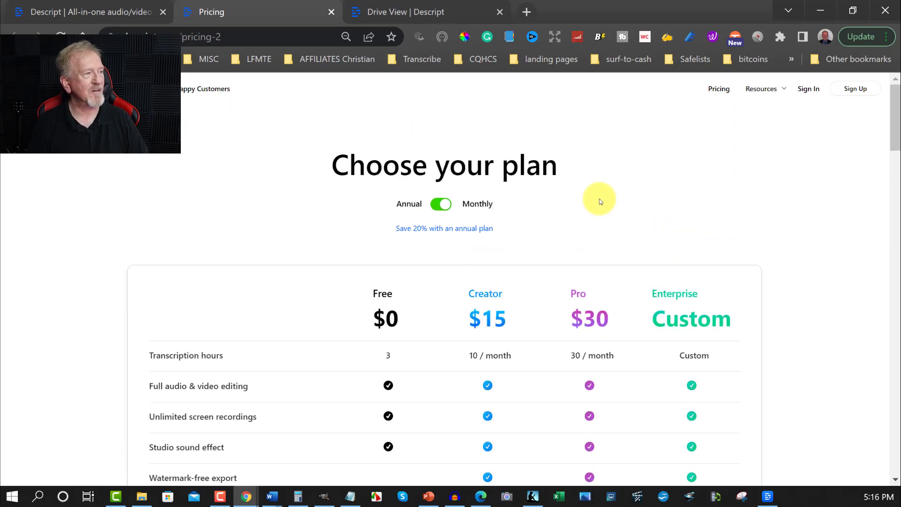
pyautogui.scroll(-7, 613, 218)
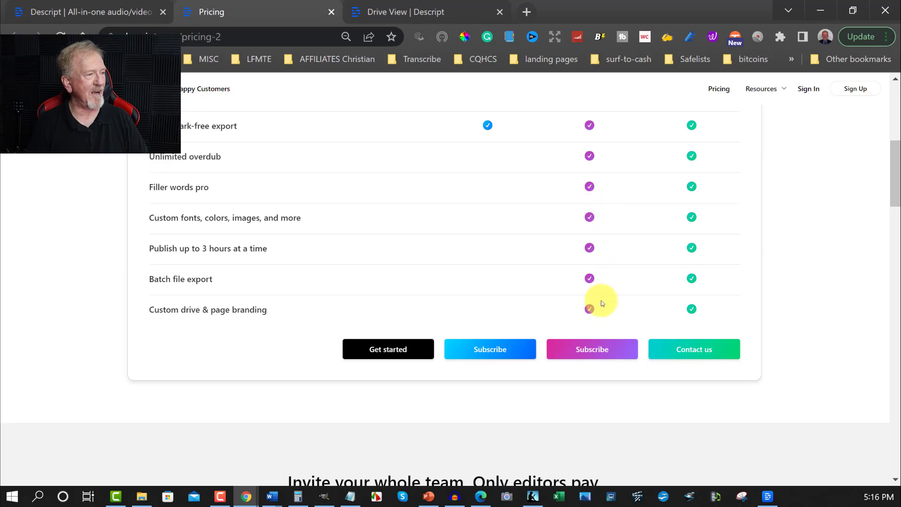
pyautogui.scroll(7, 598, 297)
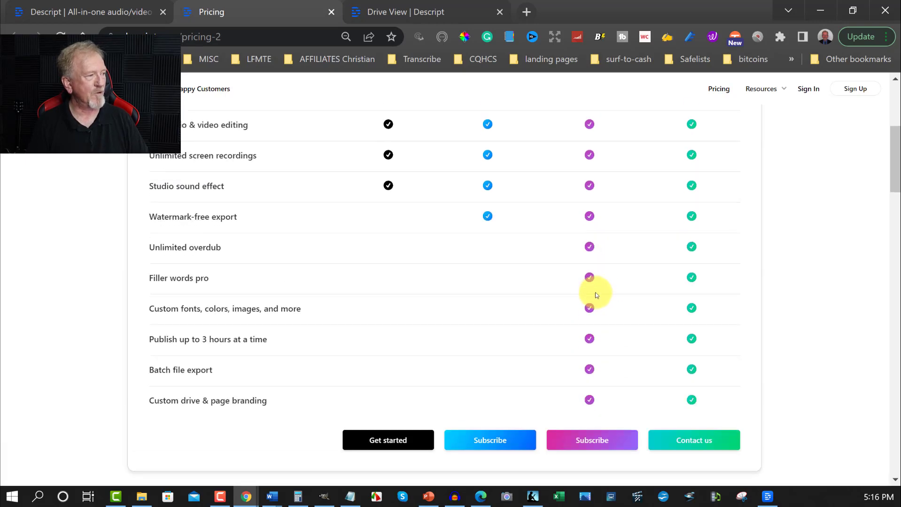
pyautogui.scroll(-4, 594, 293)
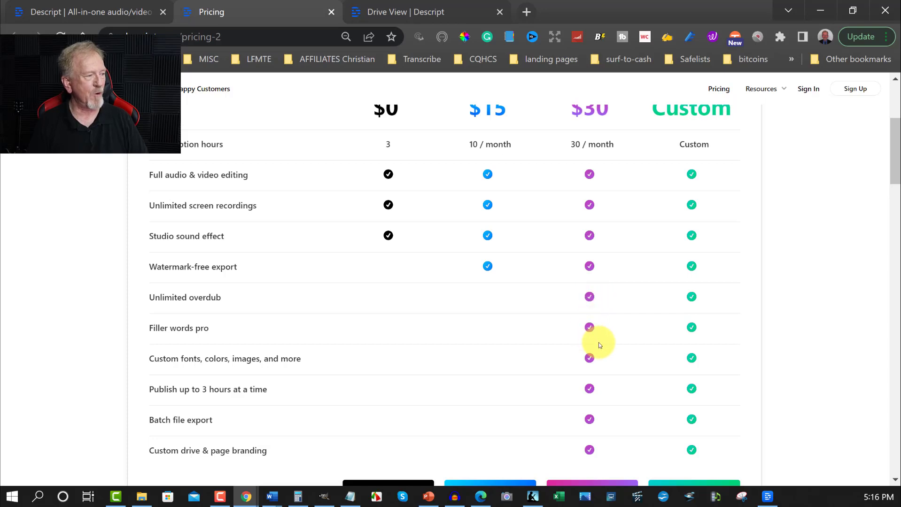
# - Scroll down to the 'Invite your whole team' seat calculator and back up to the plans
pyautogui.scroll(-2, 599, 342)
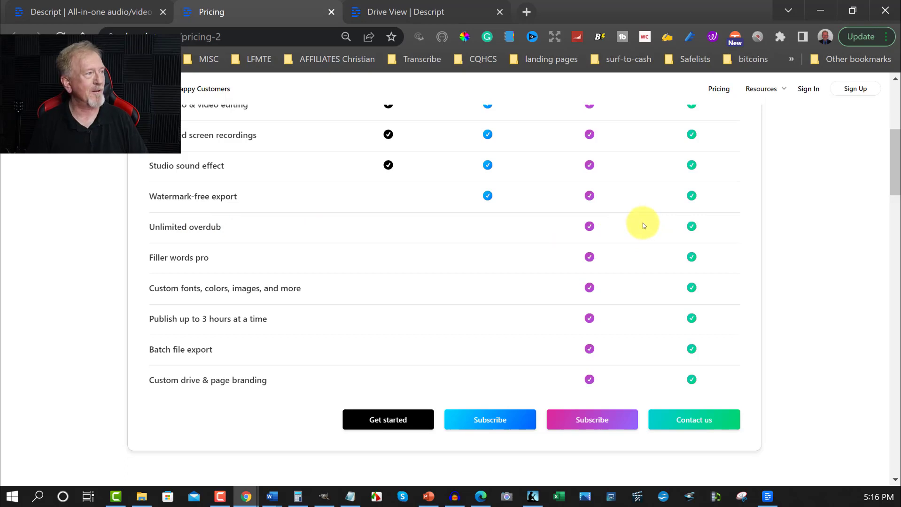
pyautogui.scroll(-5, 643, 223)
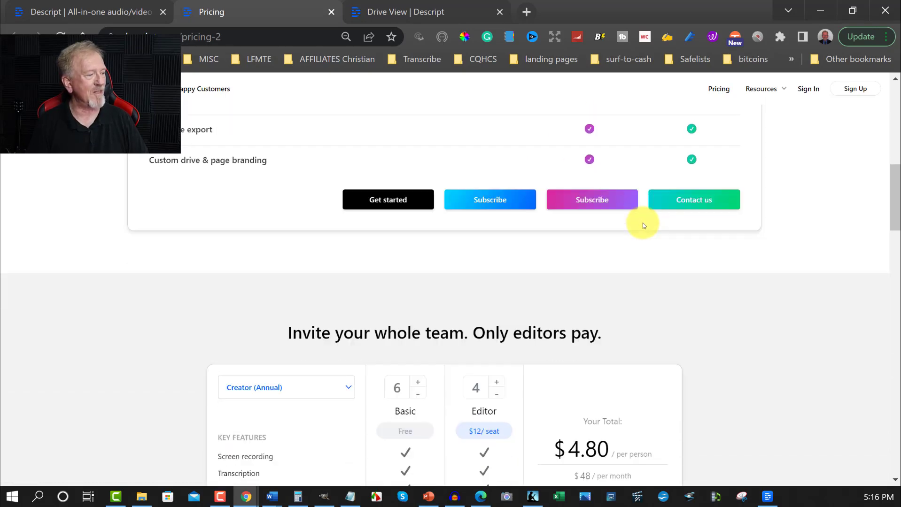
pyautogui.scroll(-4, 643, 223)
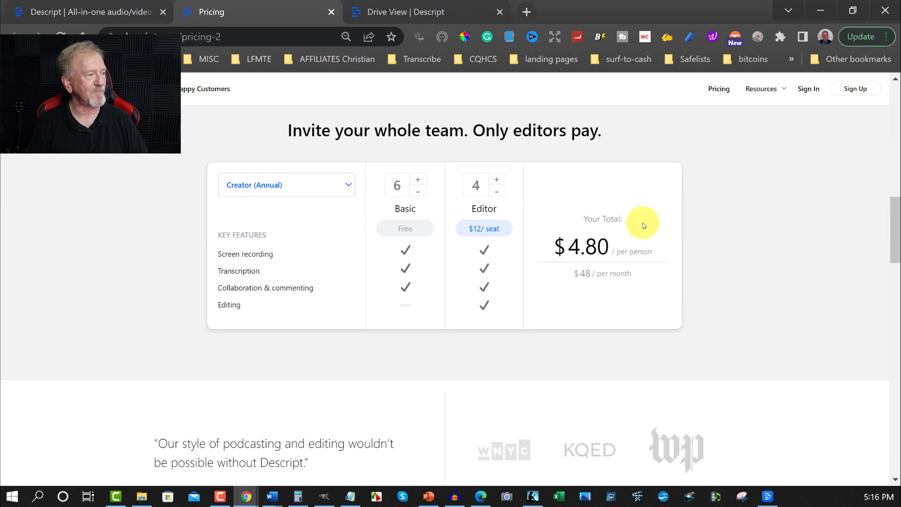
pyautogui.scroll(6, 643, 223)
pyautogui.scroll(-3, 643, 223)
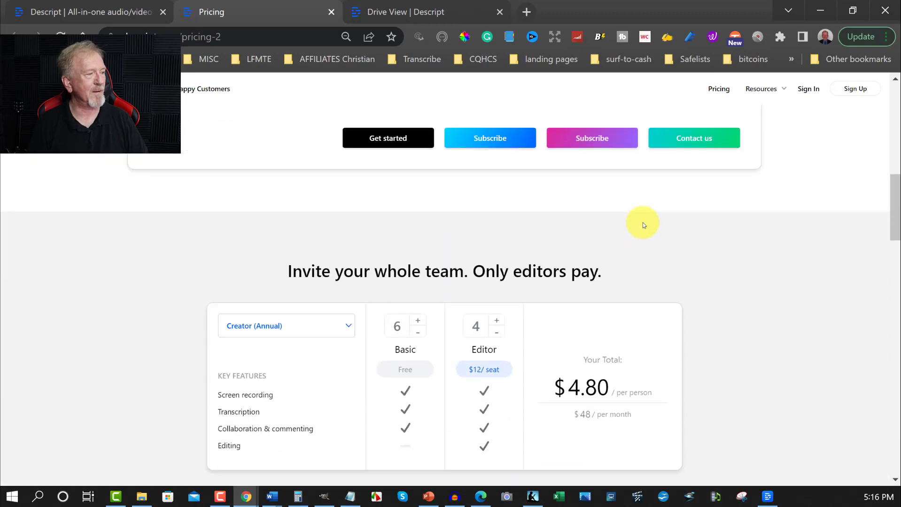
pyautogui.scroll(15, 639, 219)
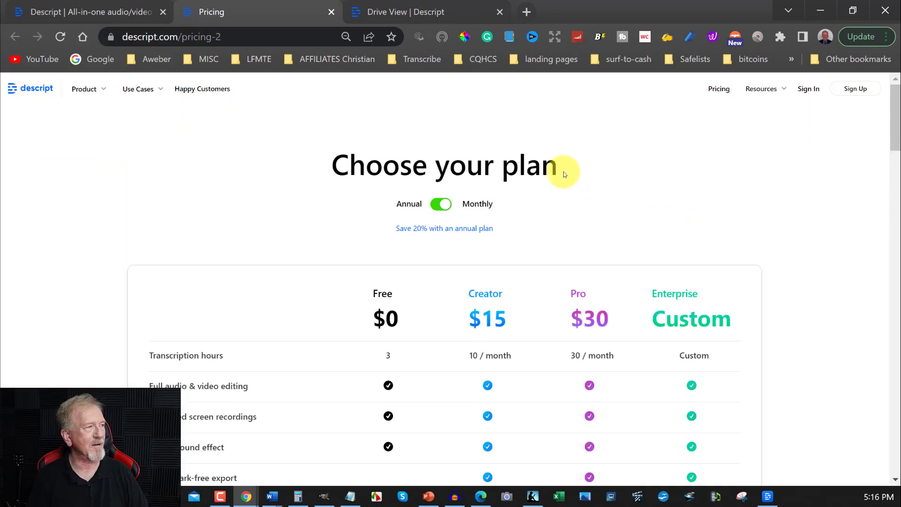
# - Go to the Drive View page, then bring the Descript desktop editor with Hey Guys to the front
pyautogui.click(416, 11)
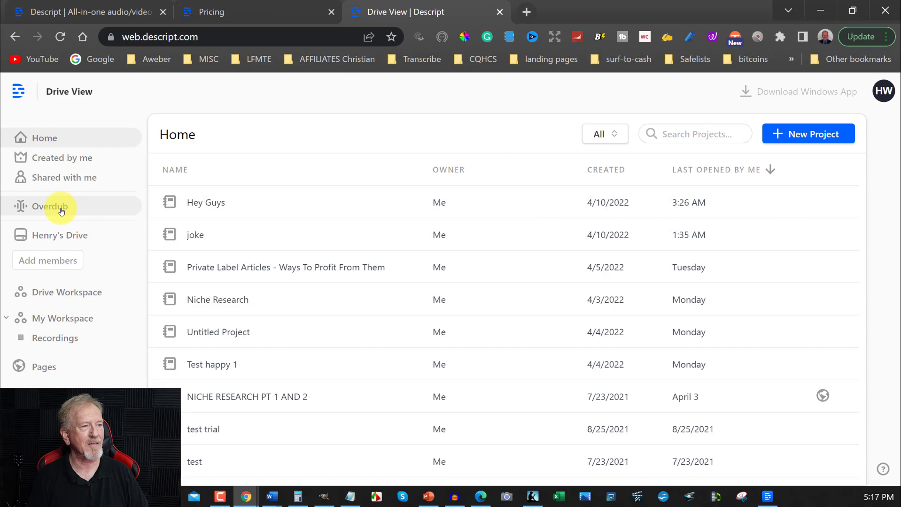
pyautogui.click(767, 497)
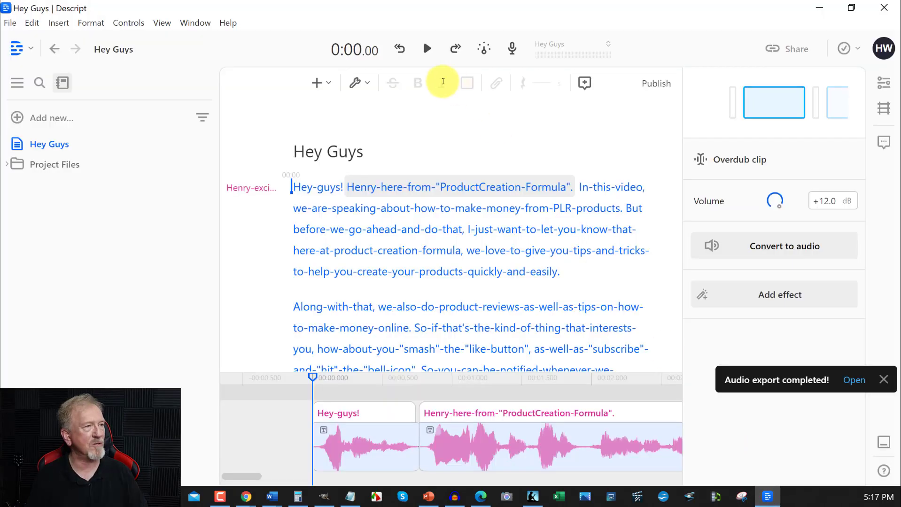
# - Minimize the Descript desktop editor to show the web Drive View project list
pyautogui.click(819, 7)
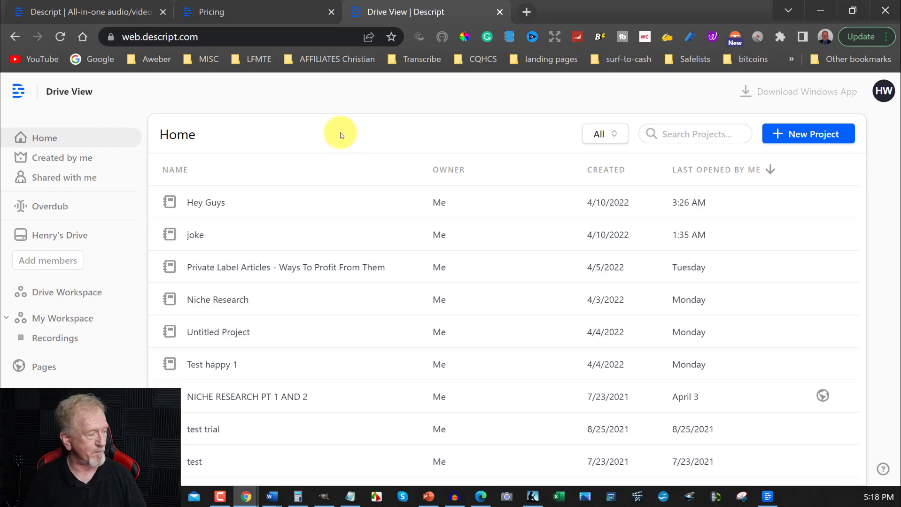
# - Bring back the Hey Guys project and play its opening lines up to 0:07.21
pyautogui.moveTo(768, 498)
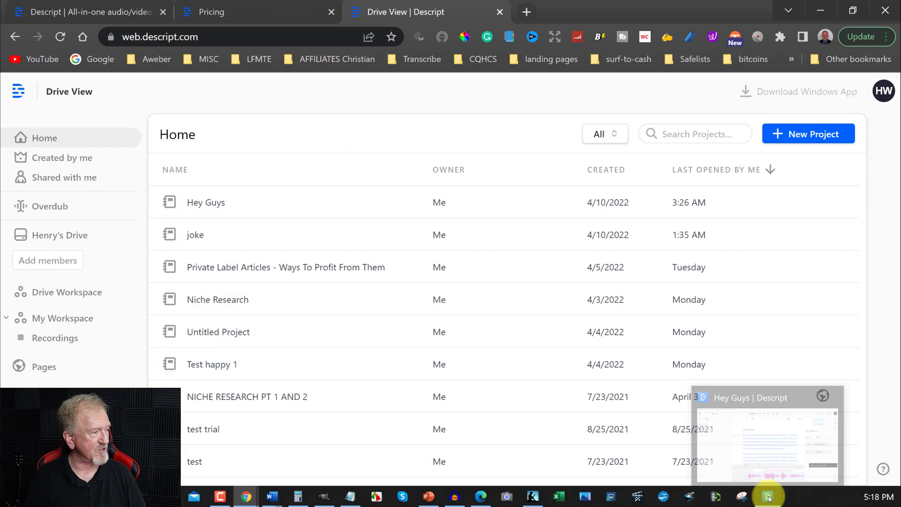
pyautogui.click(764, 467)
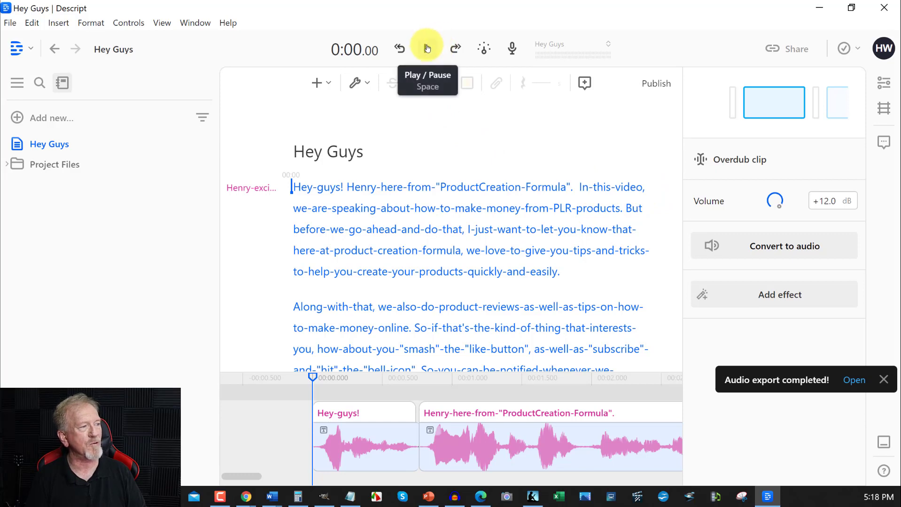
pyautogui.click(427, 47)
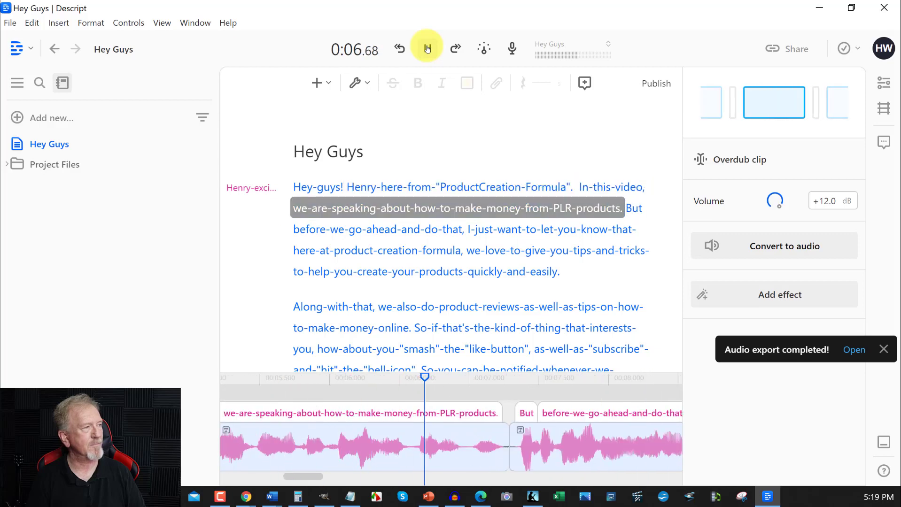
pyautogui.click(427, 47)
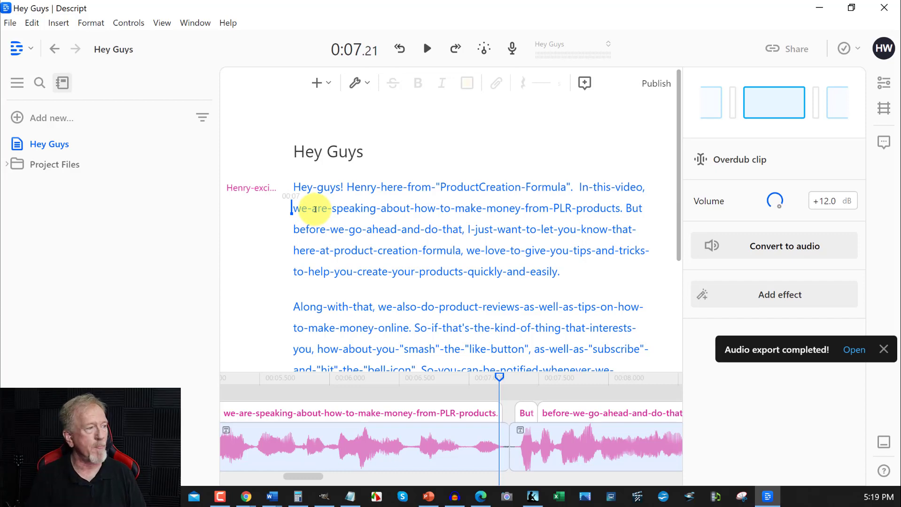
# - Delete the hyphen between 'we' and 'are', then step on through the first paragraph's words
pyautogui.moveTo(313, 208); pyautogui.dragTo(309, 208)
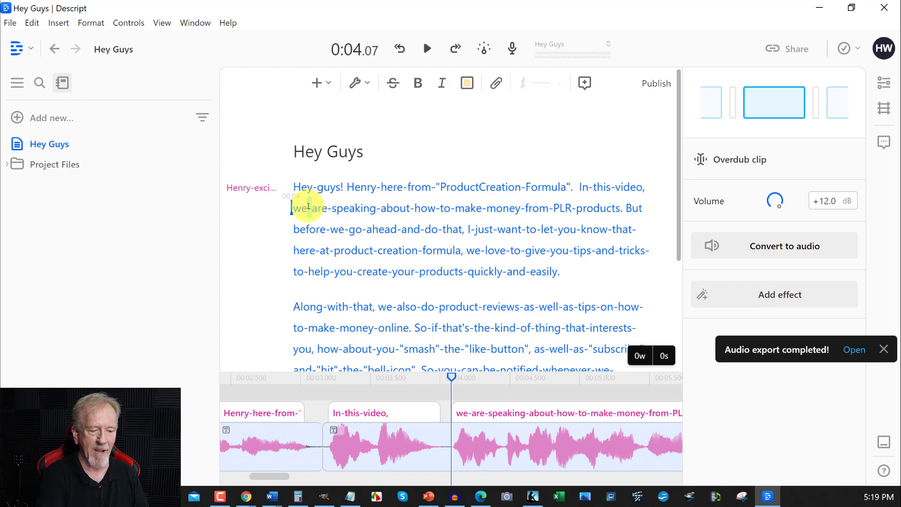
pyautogui.press('BackSpace')
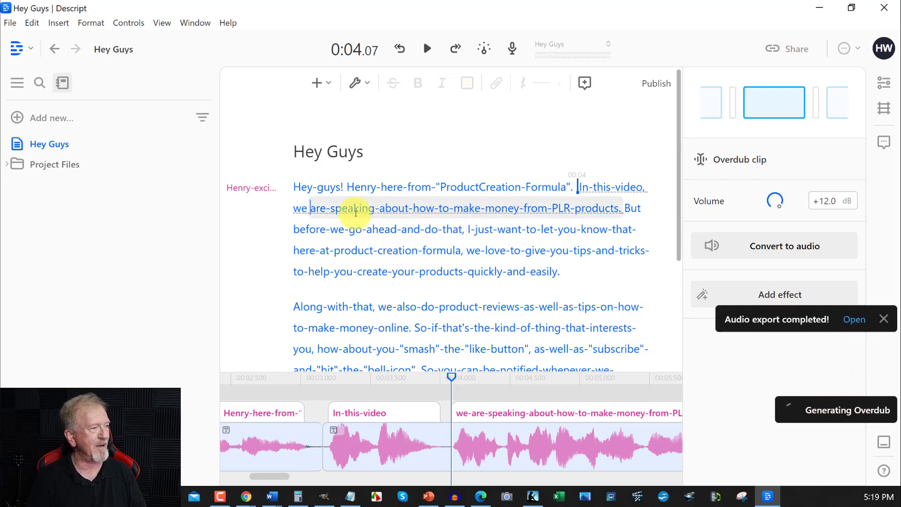
pyautogui.click(328, 209)
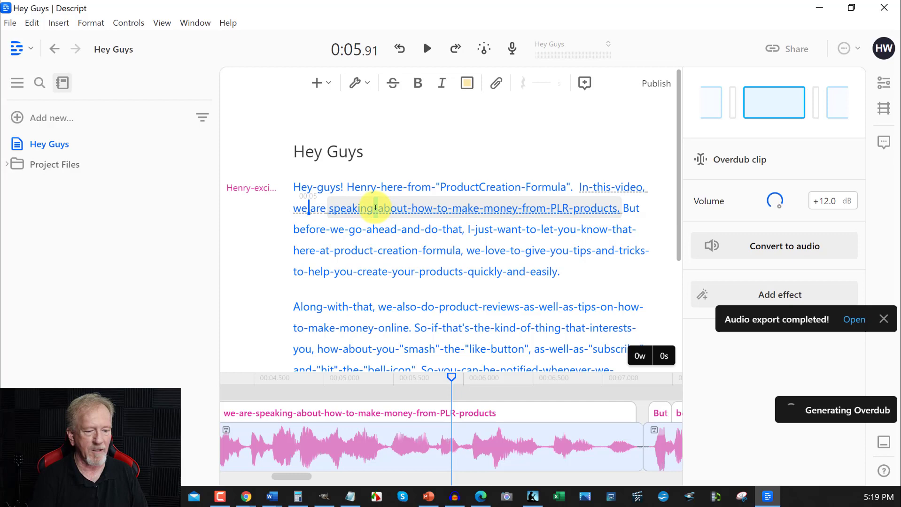
pyautogui.click(328, 208)
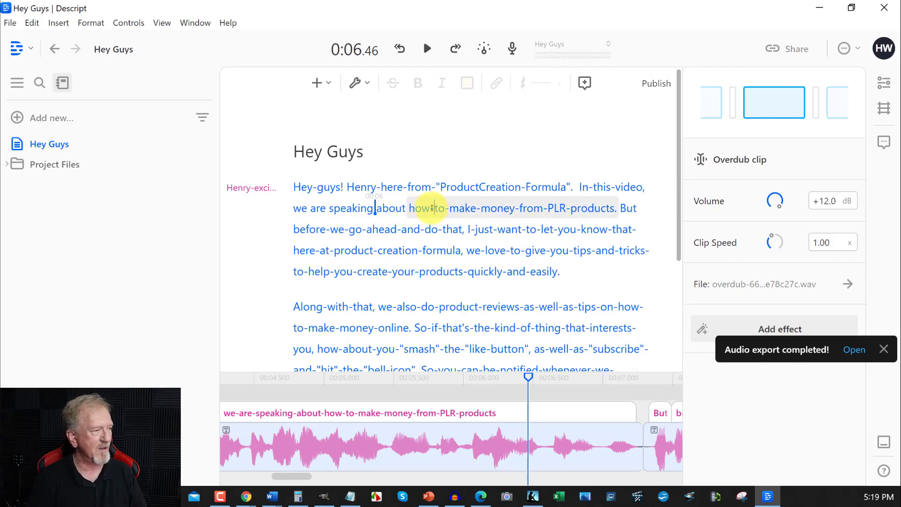
pyautogui.hotkey('ctrl', 'Right')
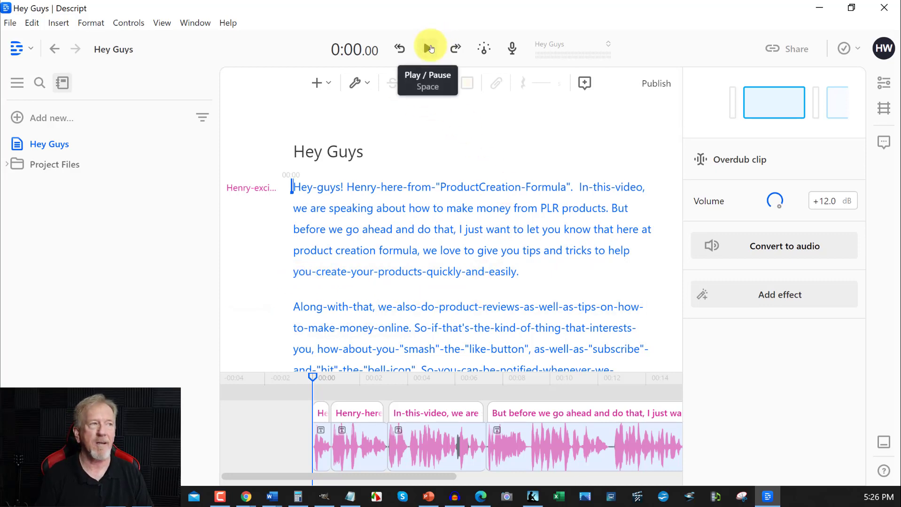
# - Play the edited narration, pause after the first paragraph, then resume to the end at 0:38.20
pyautogui.click(427, 45)
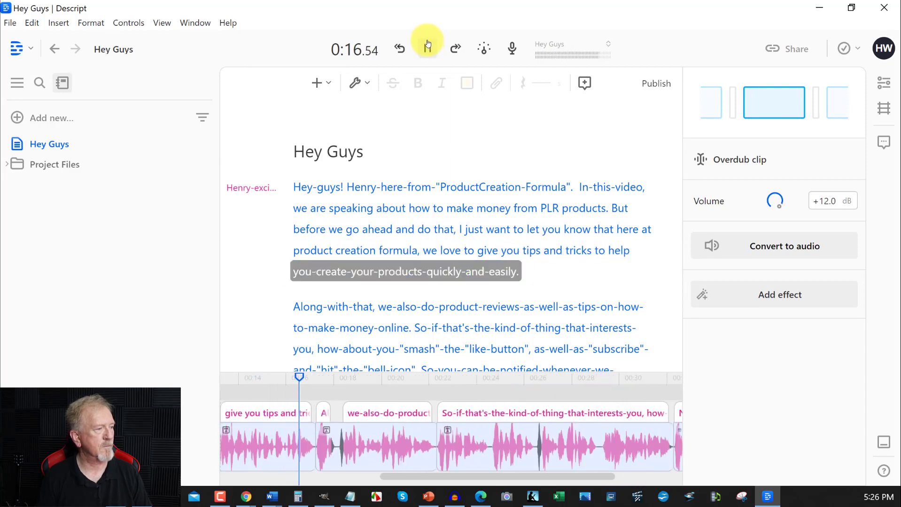
pyautogui.click(428, 45)
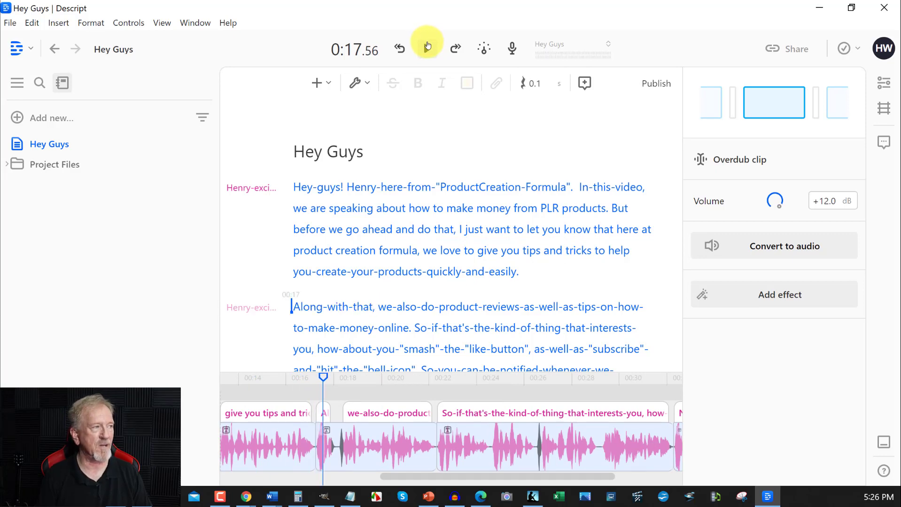
pyautogui.click(425, 47)
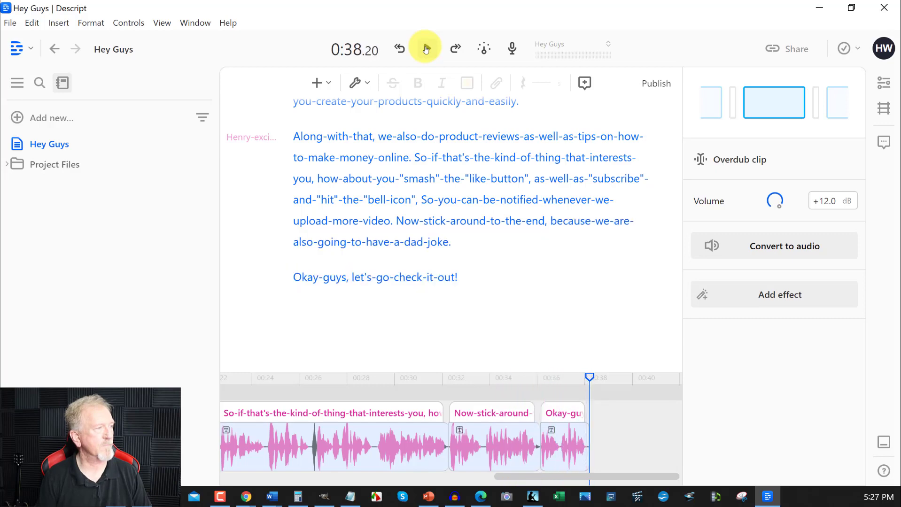
# - Add a full stop after 'upload-more-videos' just before 'Now'
pyautogui.click(426, 48)
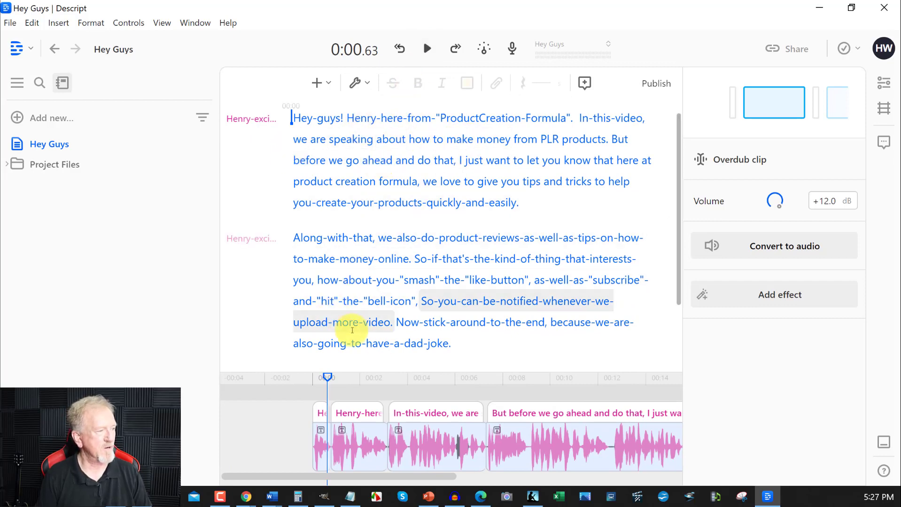
pyautogui.click(389, 322)
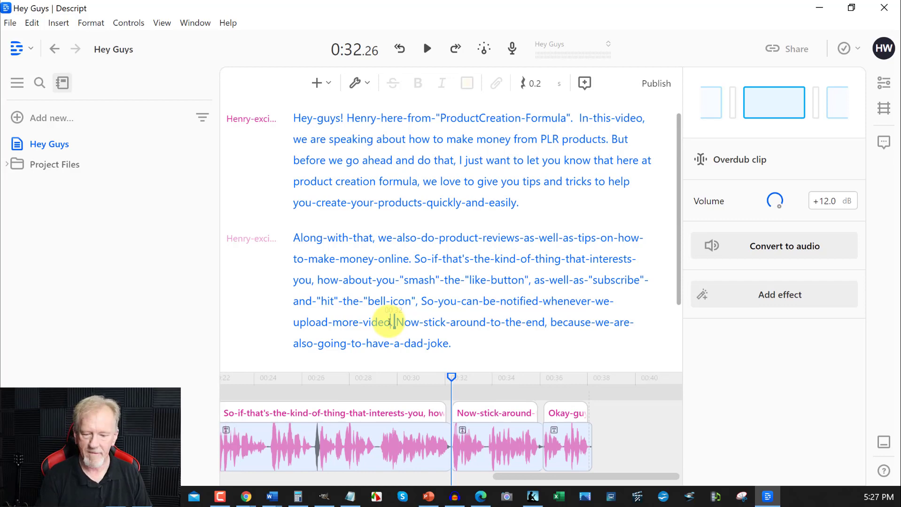
pyautogui.write('.')
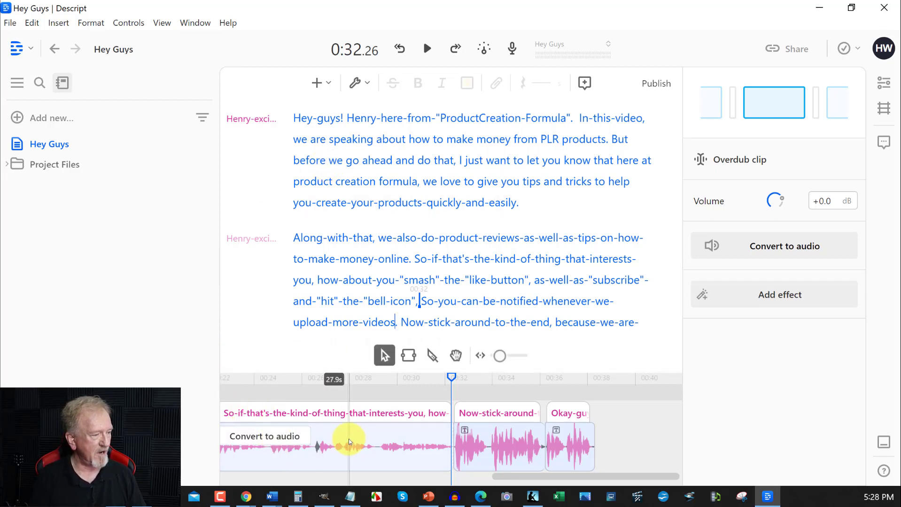
# - Boost the quiet So-if-that's clip to +12 dB and play it to check loudness
pyautogui.click(371, 439)
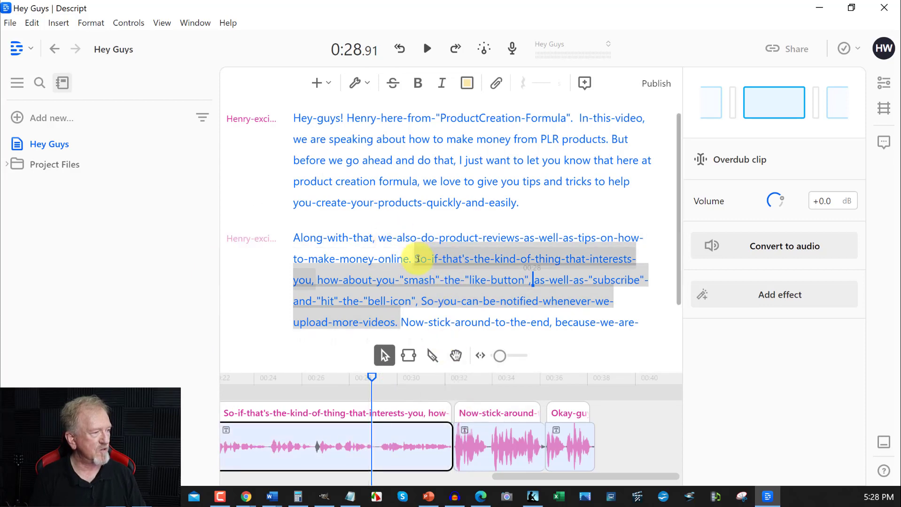
pyautogui.click(416, 259)
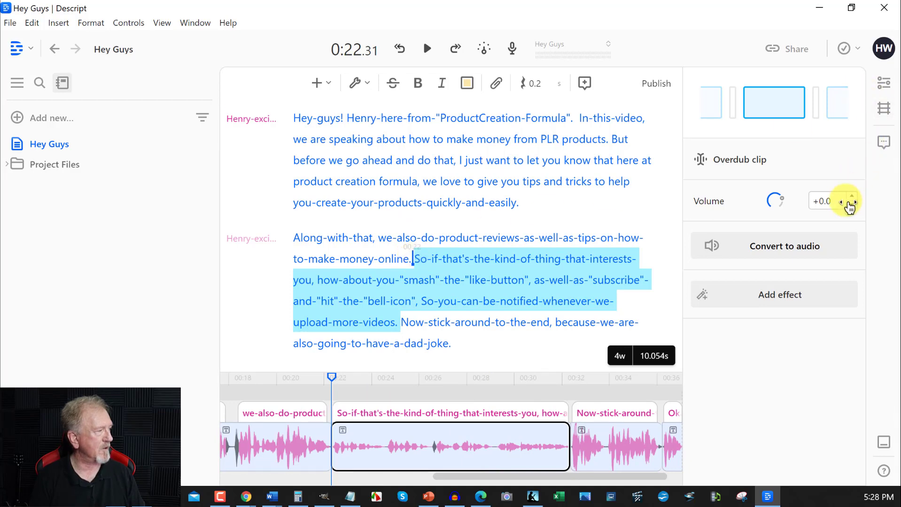
pyautogui.moveTo(852, 197); pyautogui.dragTo(852, 198)
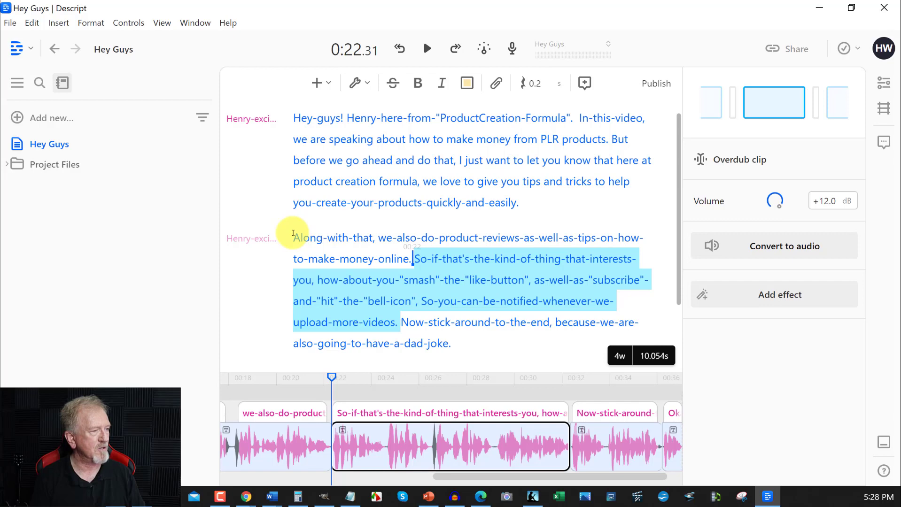
pyautogui.click(427, 49)
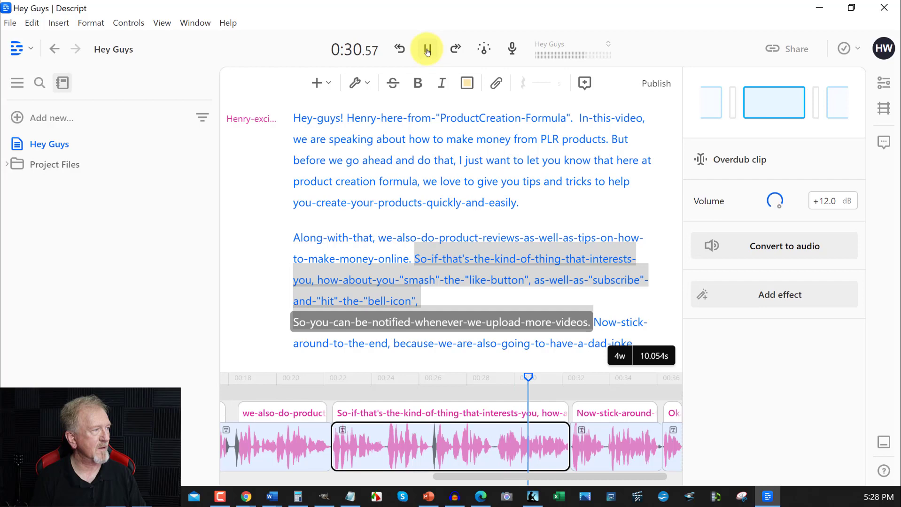
pyautogui.click(427, 49)
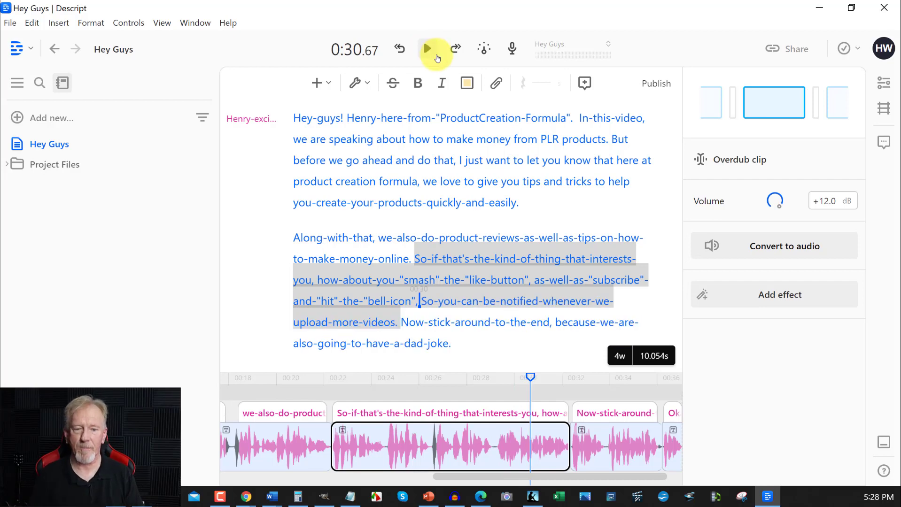